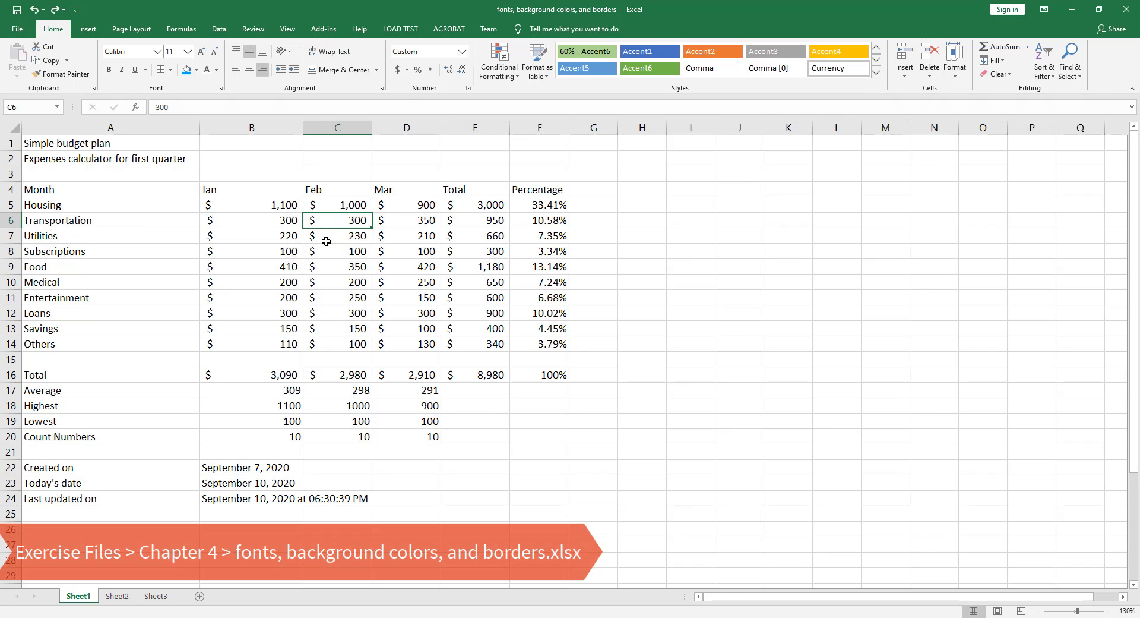
left_click(241, 206)
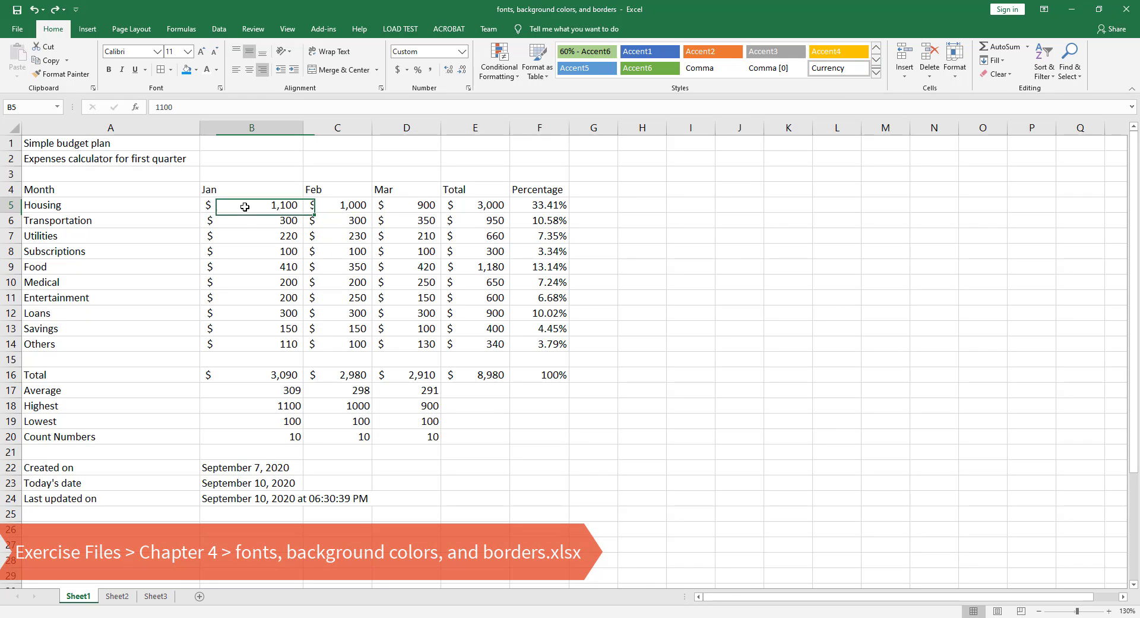
left_click_drag(549, 205, 548, 360)
left_click(244, 469)
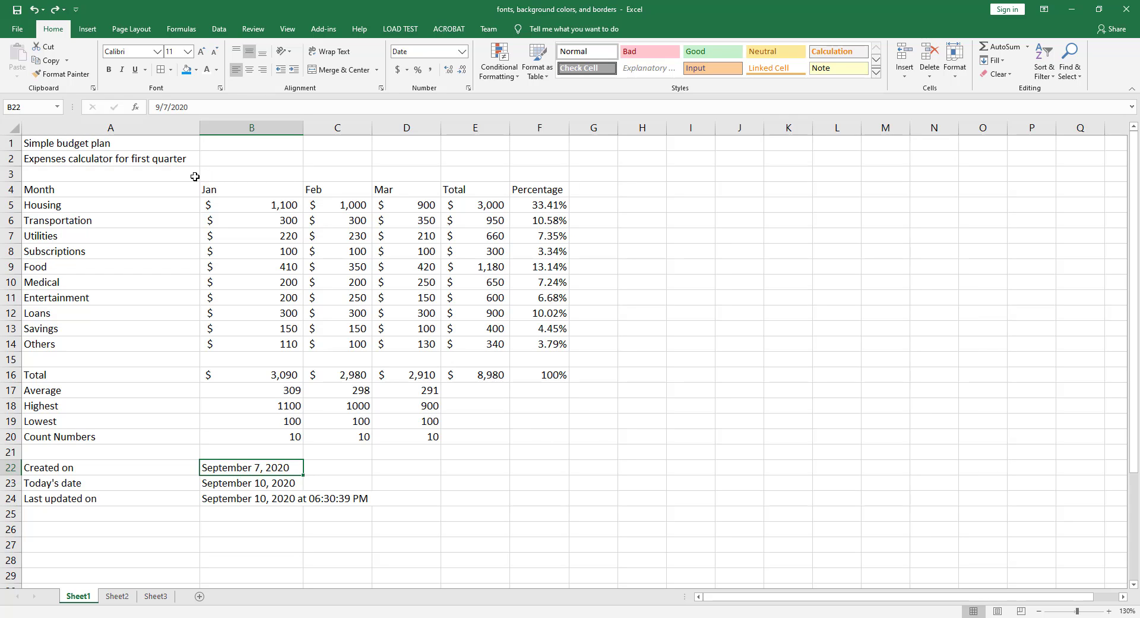
Merge and center the title 'Simple budget plan' across A1:F1 and fill the merged cell with dark blue.
left_click(96, 144)
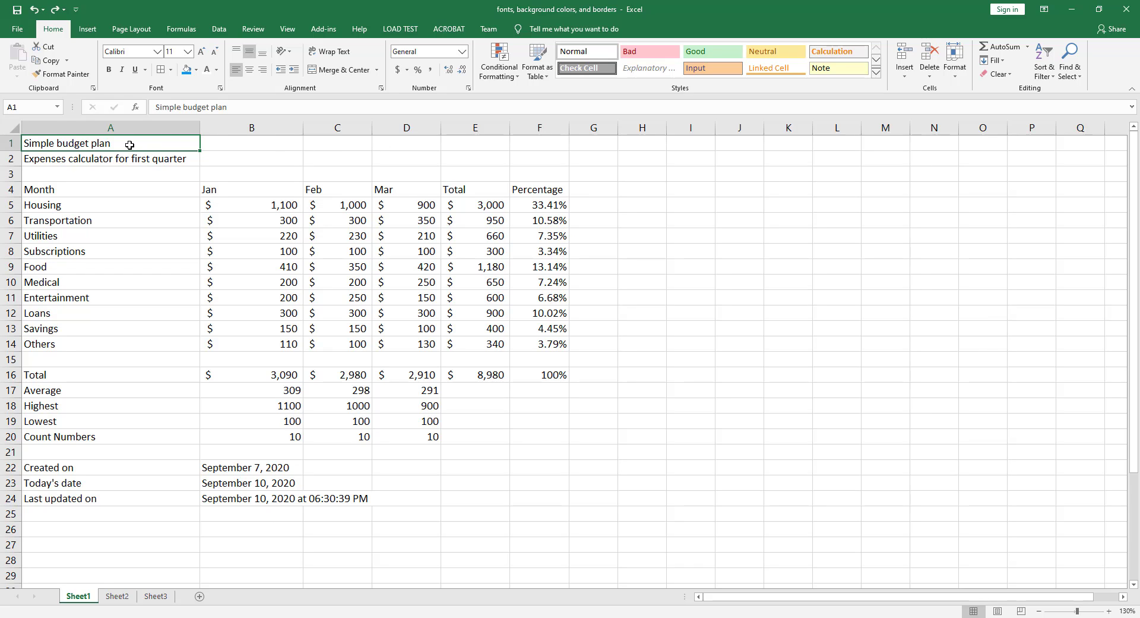
left_click_drag(140, 143, 527, 144)
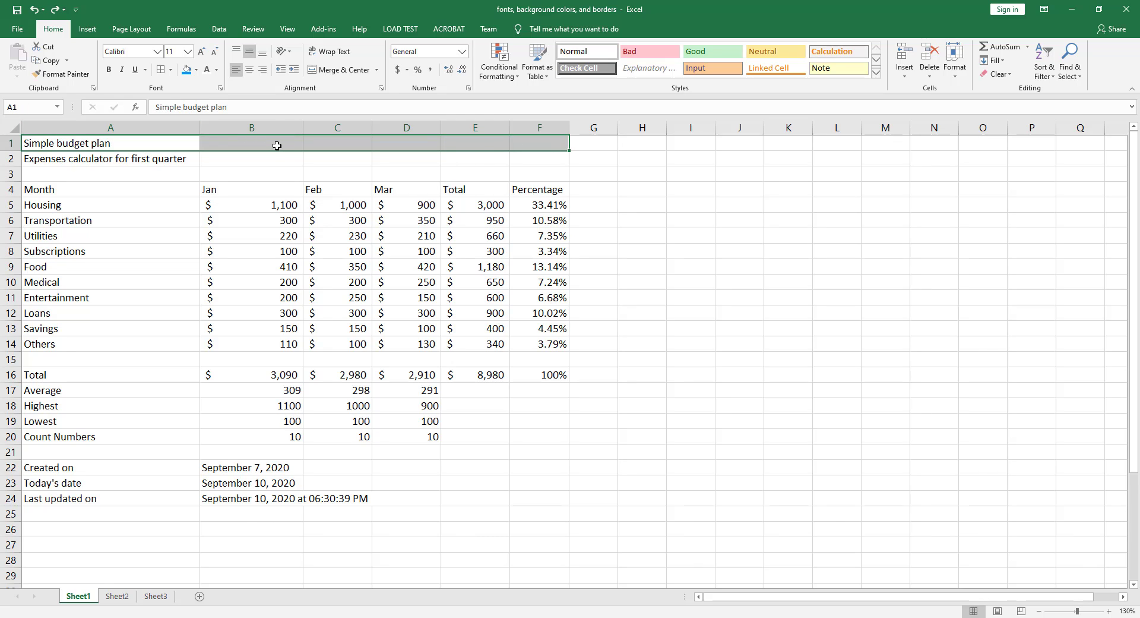
left_click(335, 72)
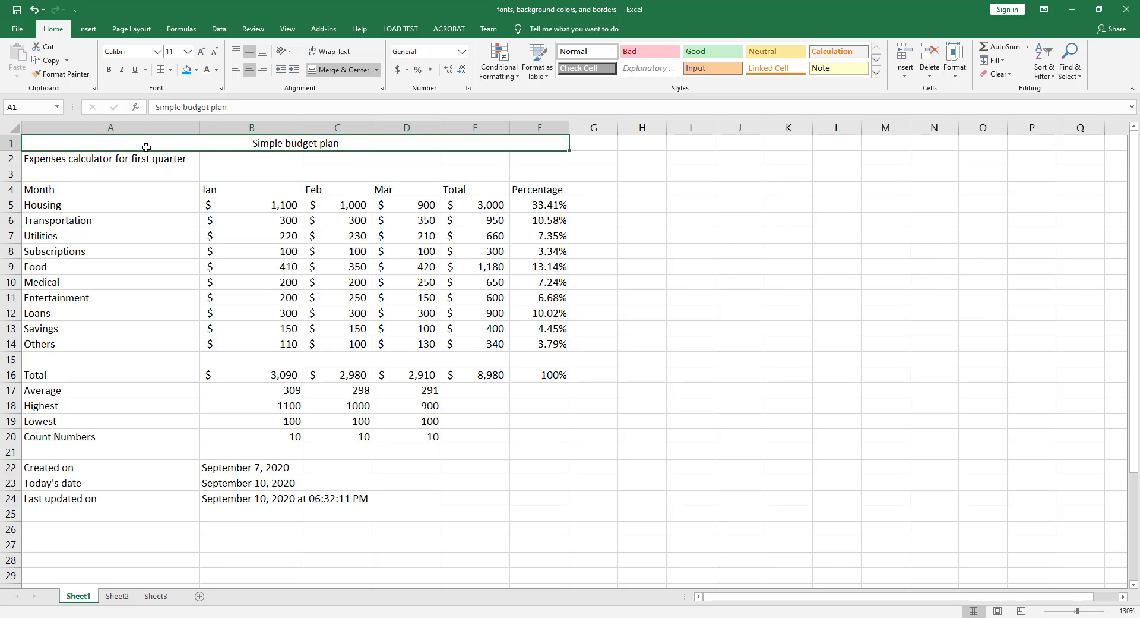
left_click(197, 71)
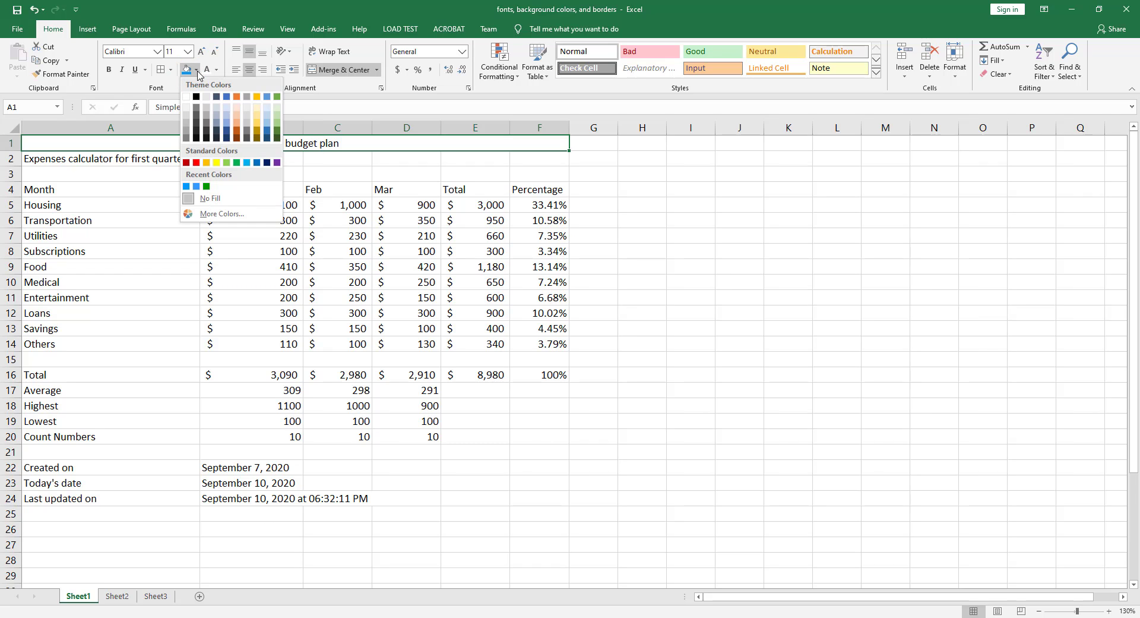
left_click(227, 139)
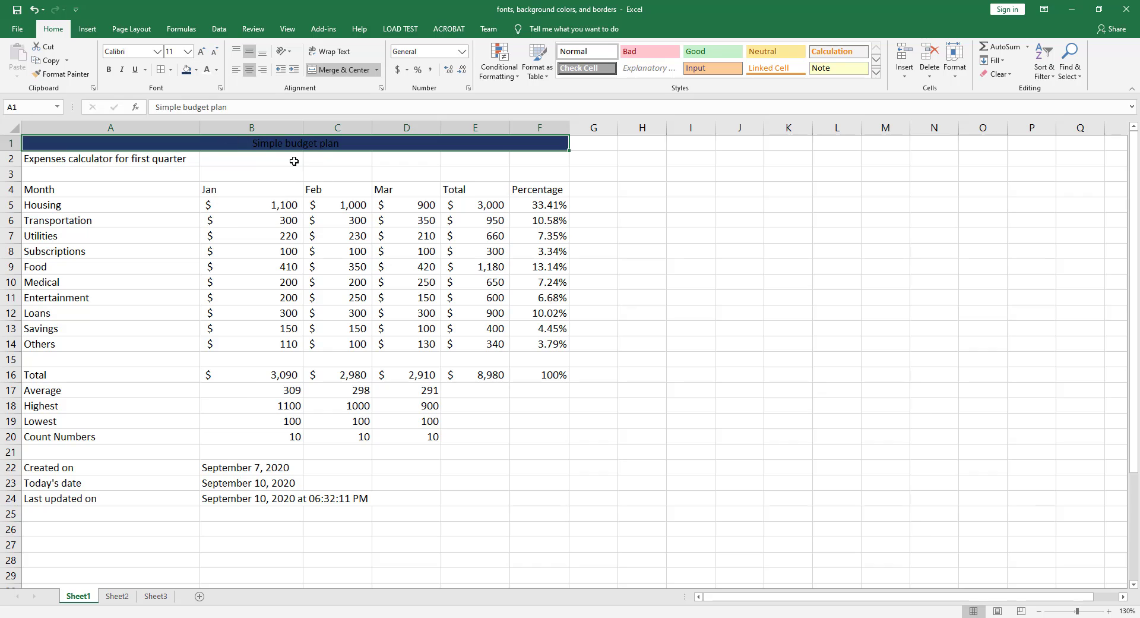
Make the 'Simple budget plan' title text white and bold.
left_click(281, 156)
left_click(251, 146)
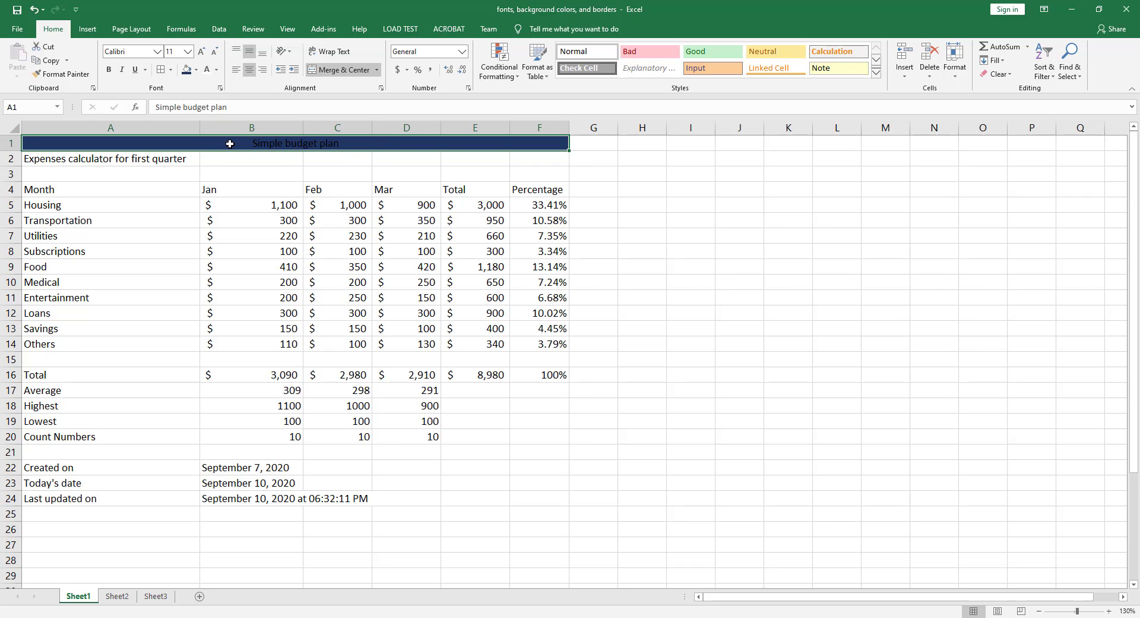
left_click(217, 70)
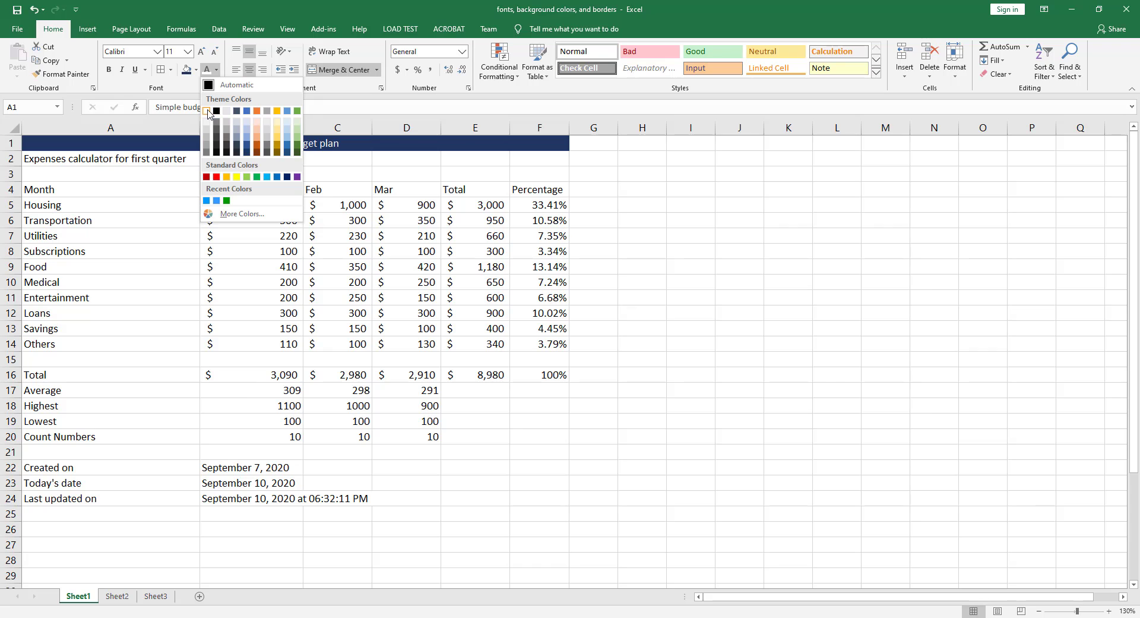
left_click(208, 111)
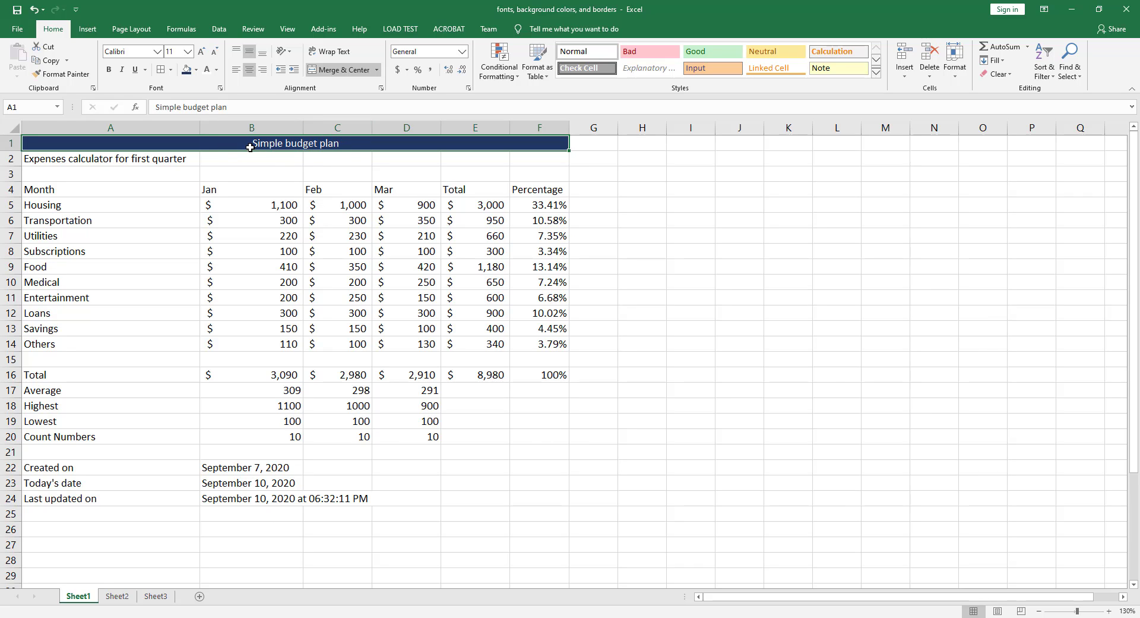
left_click(109, 71)
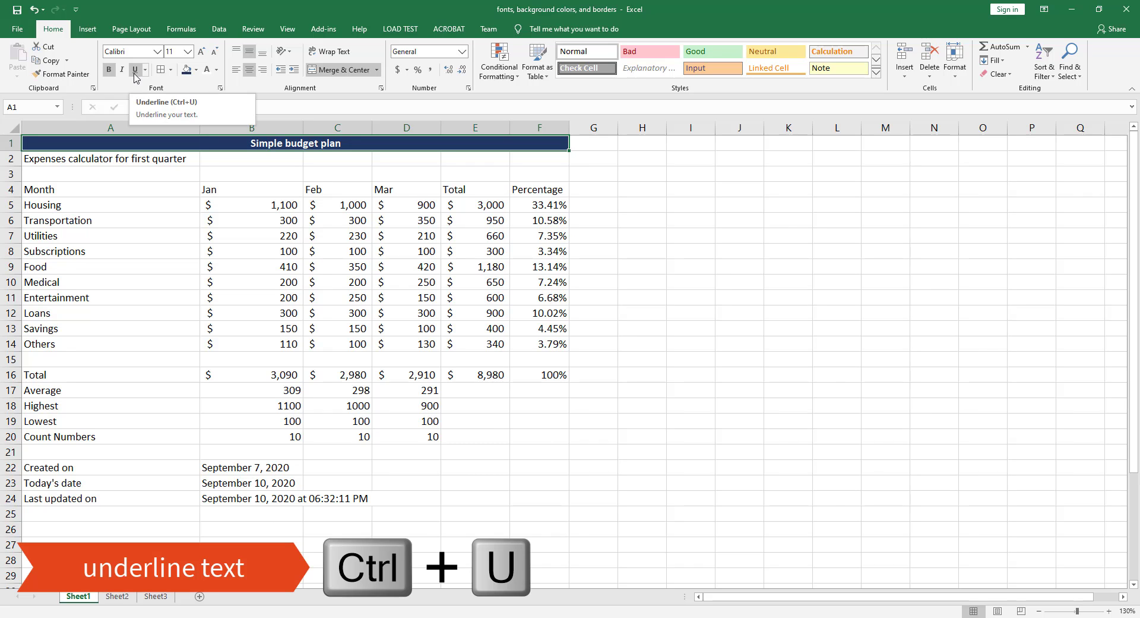
left_click(225, 173)
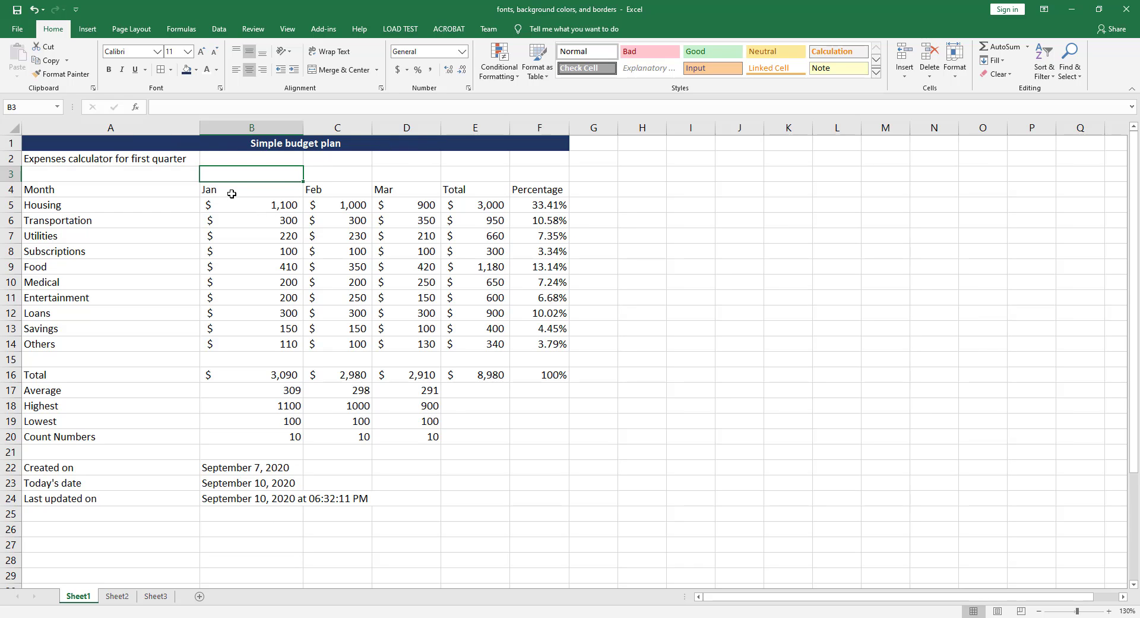
Fill the header cells B4:F4, from Jan to Percentage, with a bright blue from the extended standard colors.
left_click_drag(220, 190, 534, 191)
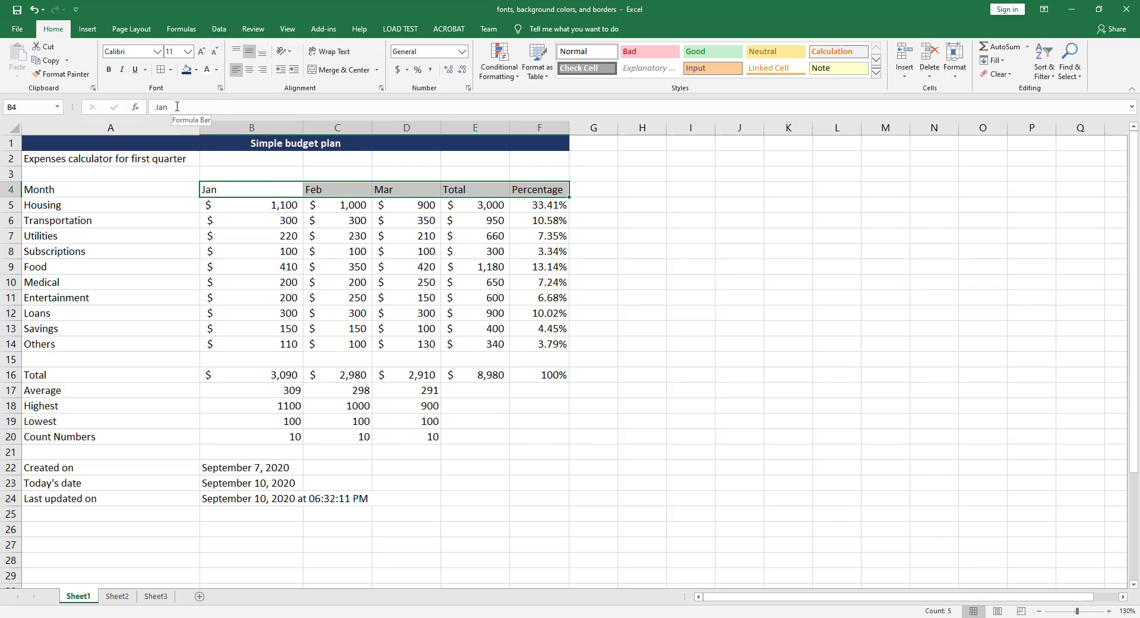
left_click(197, 71)
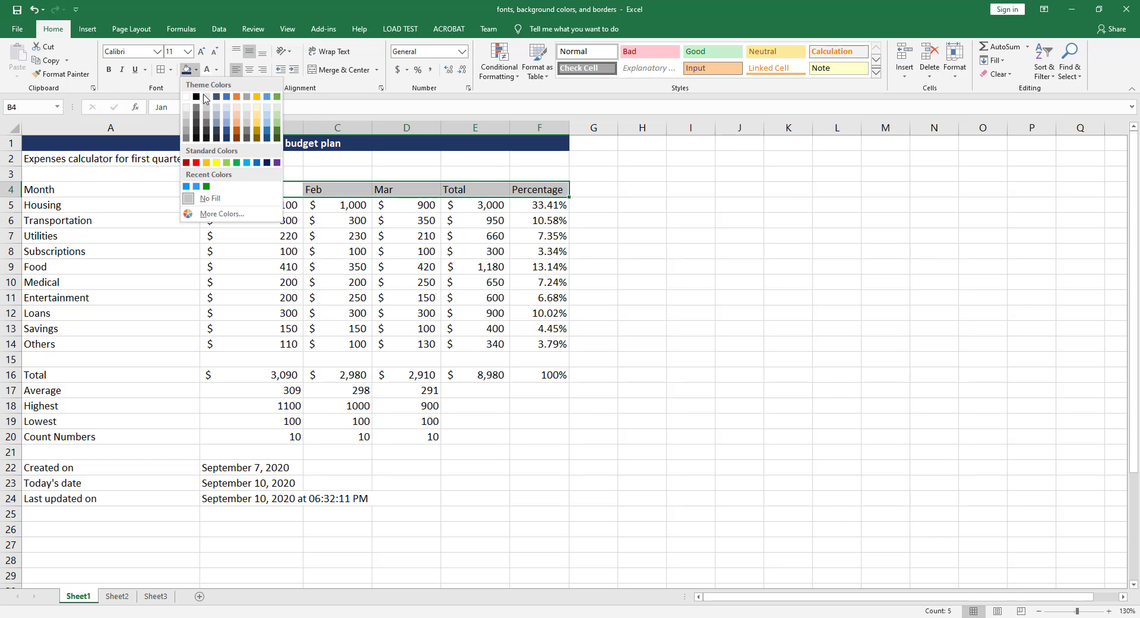
left_click(225, 215)
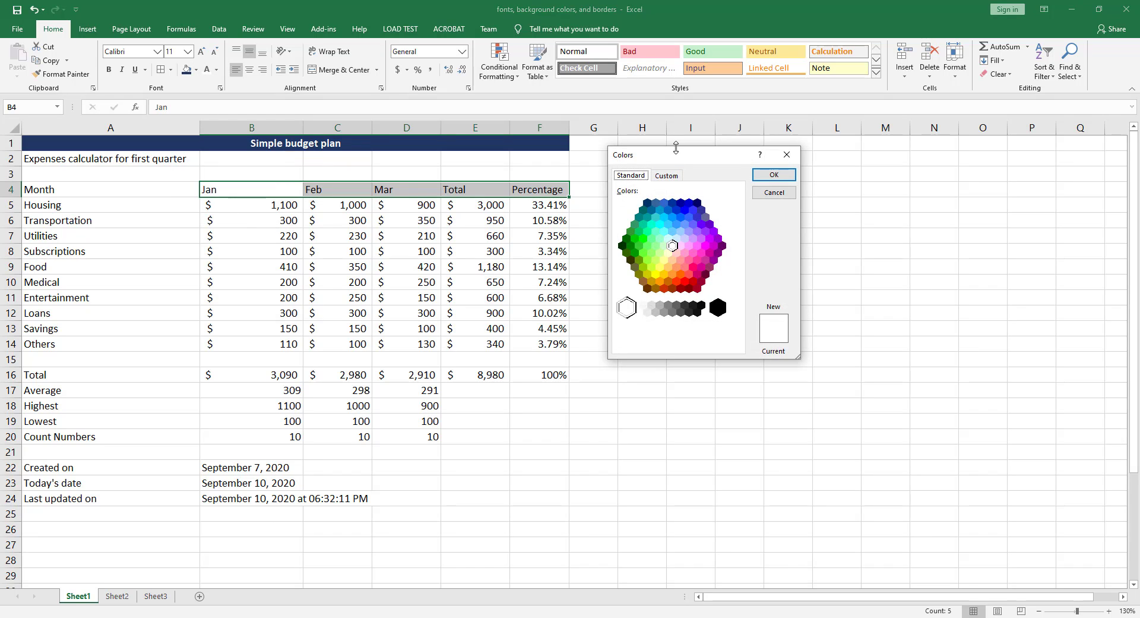
left_click_drag(676, 148, 665, 189)
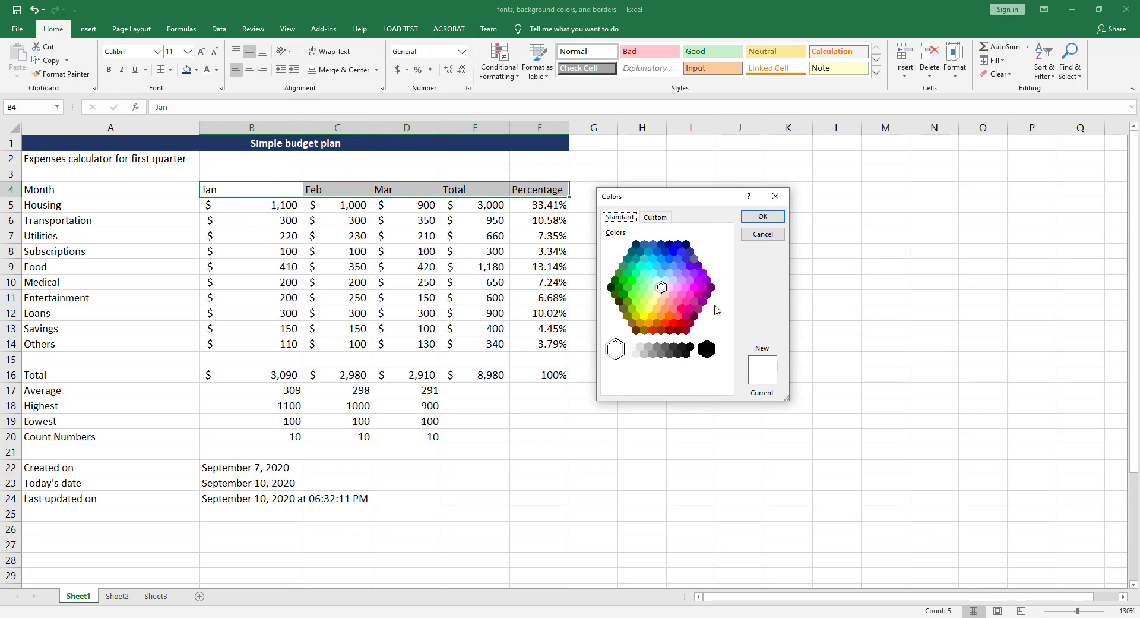
left_click(661, 259)
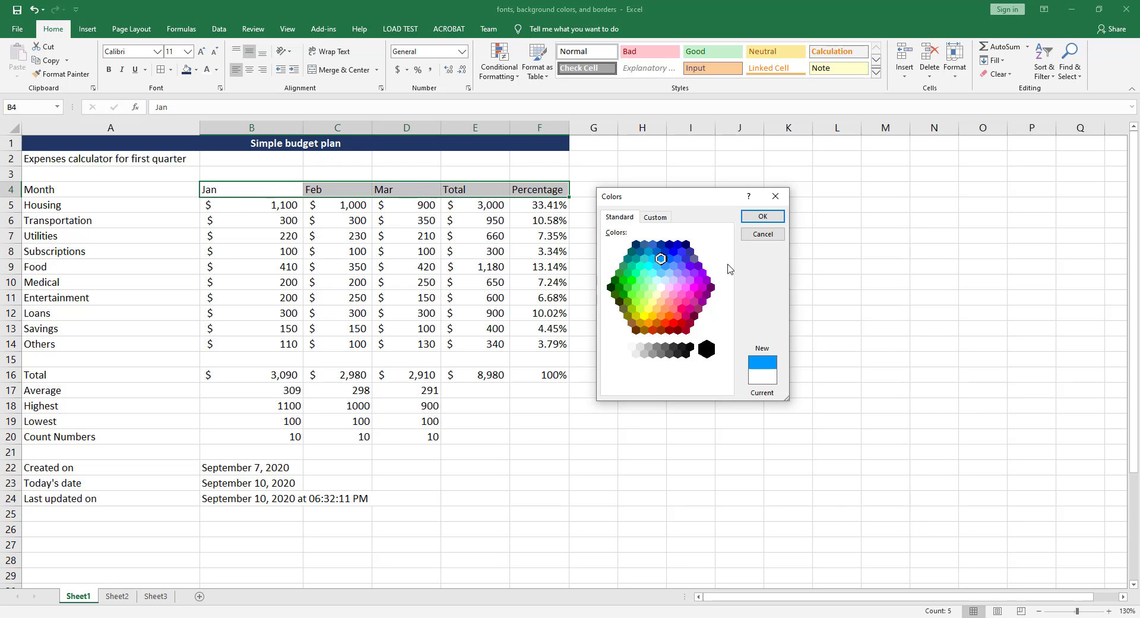
left_click(763, 216)
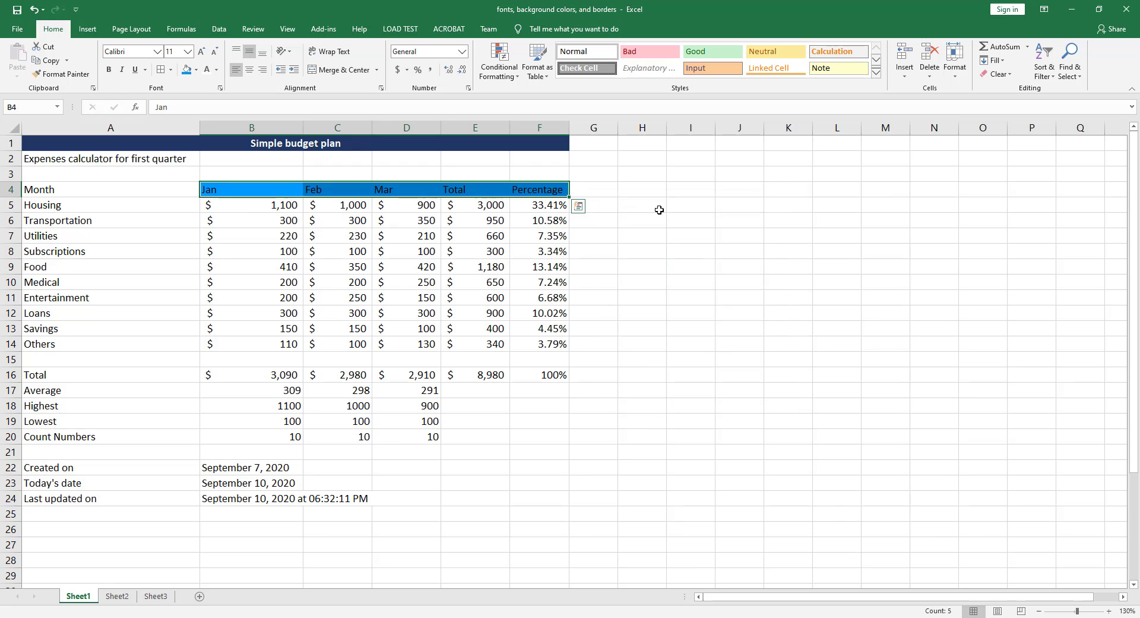
left_click(660, 210)
Make the text of the header cells B4:F4 white and bold.
left_click_drag(532, 191, 241, 191)
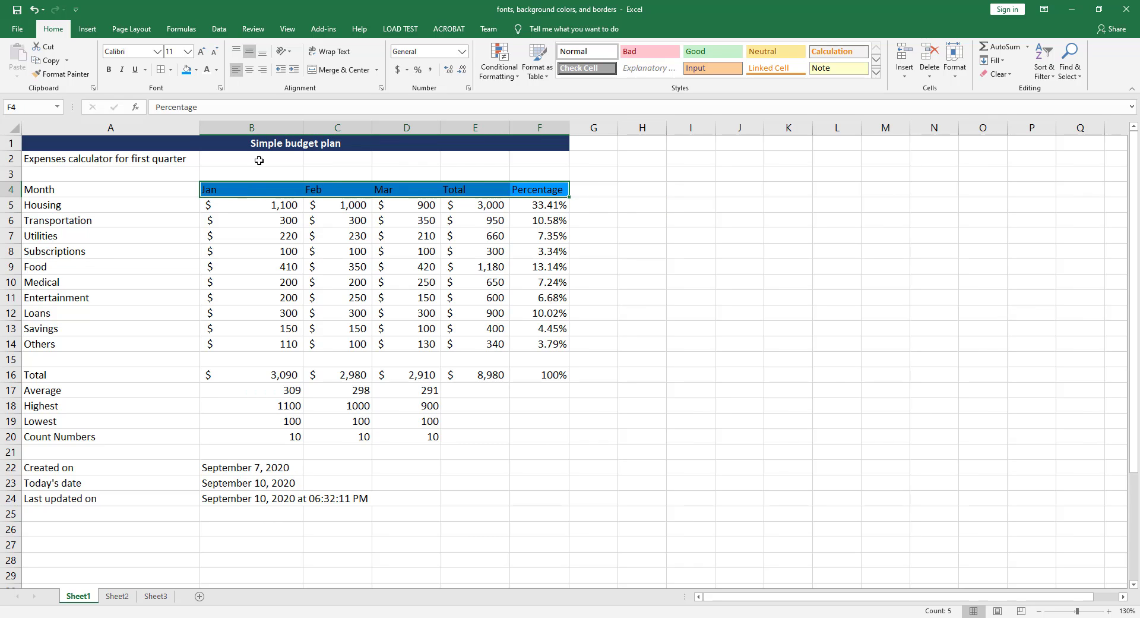
left_click(218, 73)
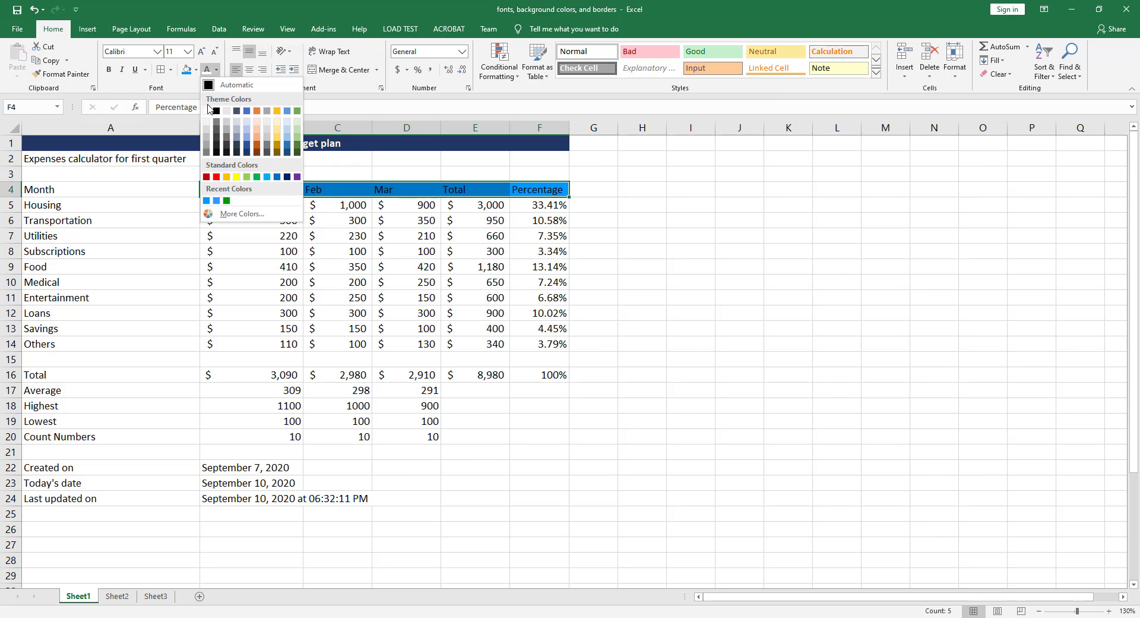
left_click(206, 110)
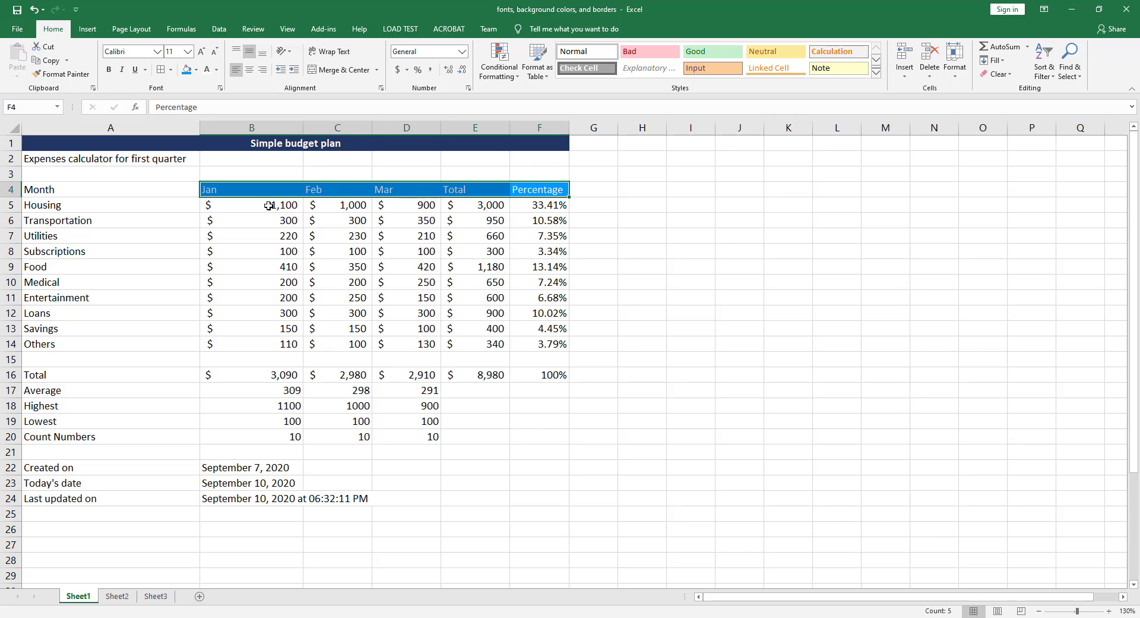
left_click_drag(232, 188, 513, 197)
key("ctrl+b")
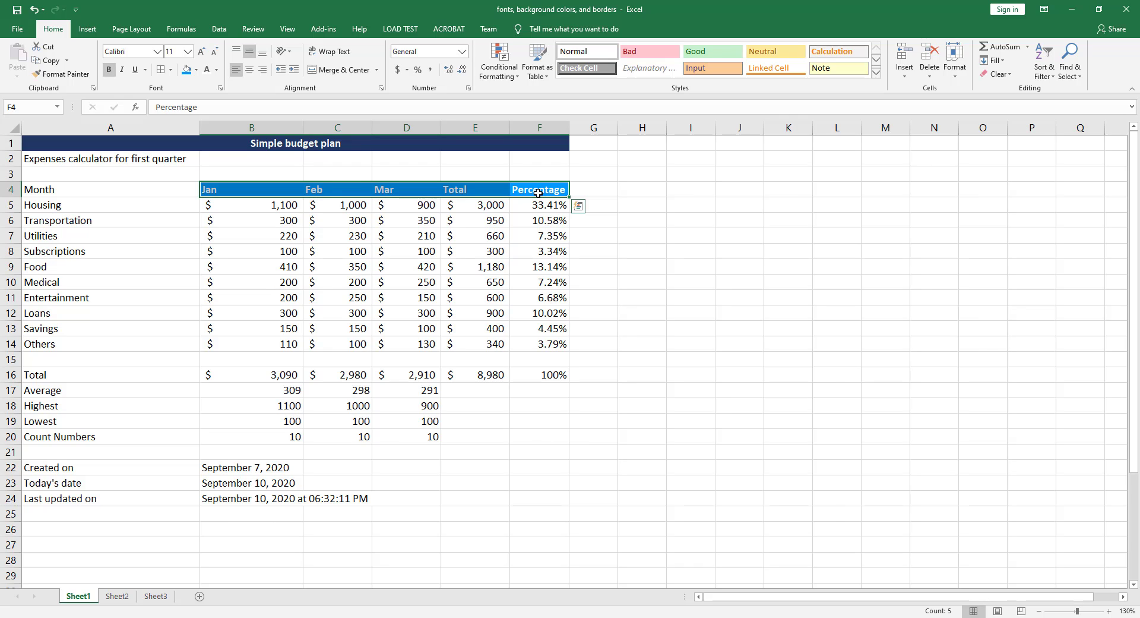
left_click(596, 223)
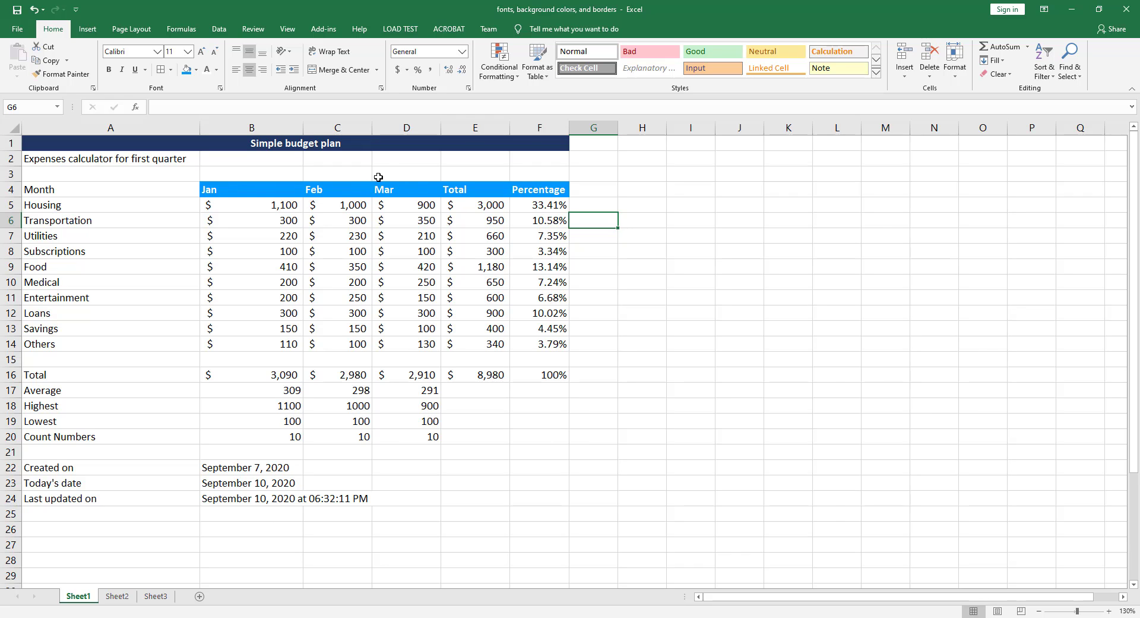
Apply Thick Outside Borders to the merged title cell in row 1.
left_click(353, 144)
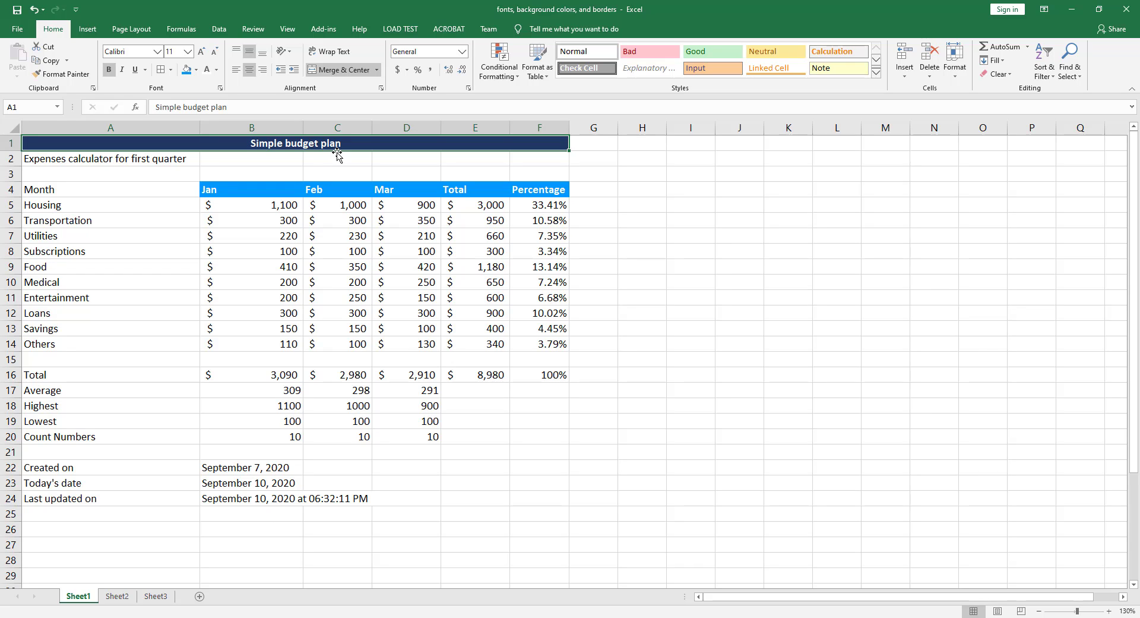
left_click(172, 70)
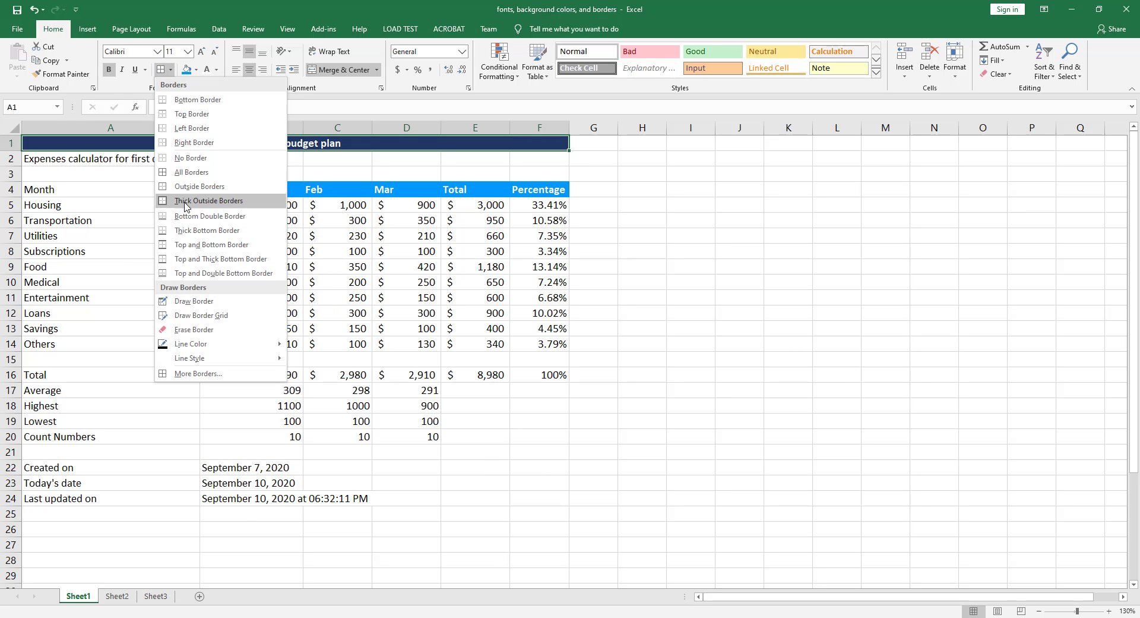
left_click(226, 202)
left_click(571, 158)
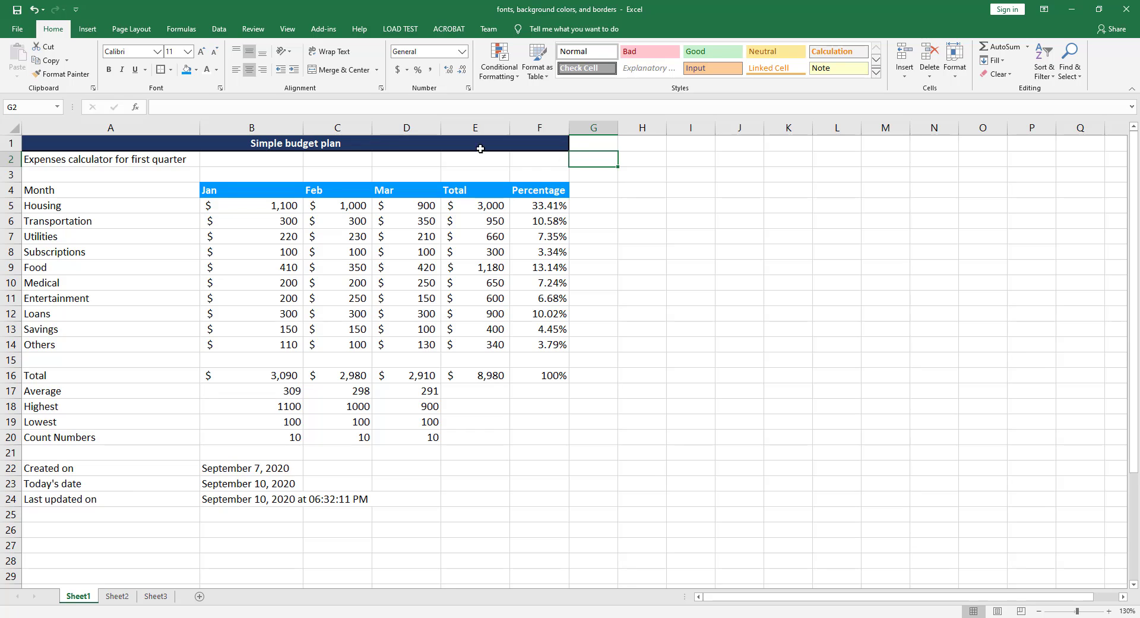
Set up a thick outline border for the title cell in Light Gray, Background 2, Darker 25%.
left_click(387, 145)
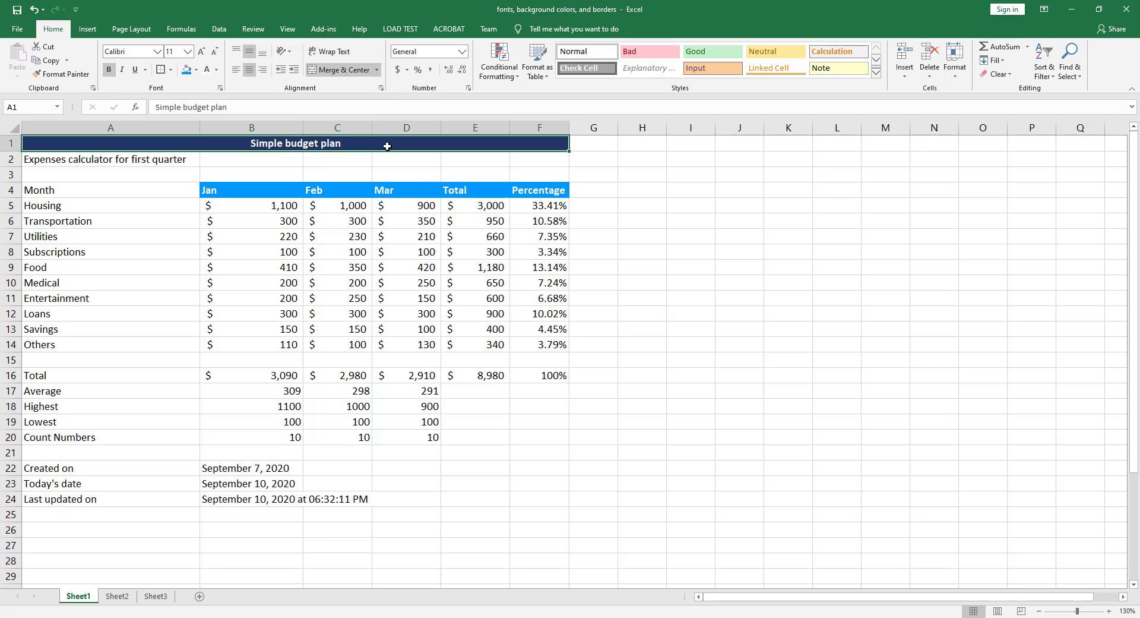
left_click(171, 70)
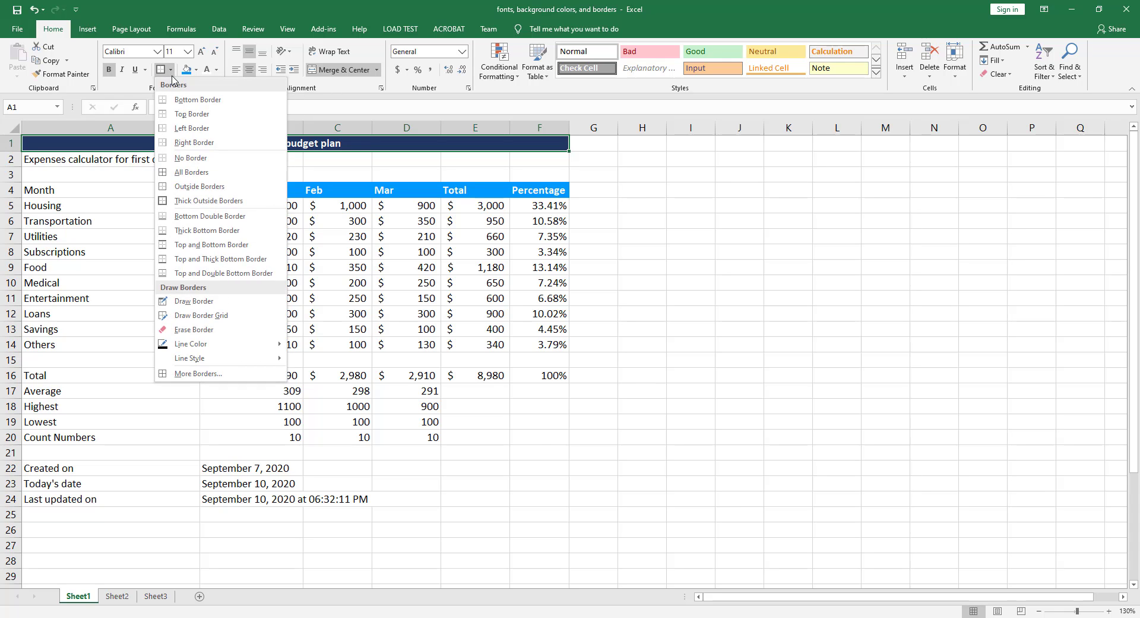
left_click(202, 375)
left_click_drag(668, 161, 538, 189)
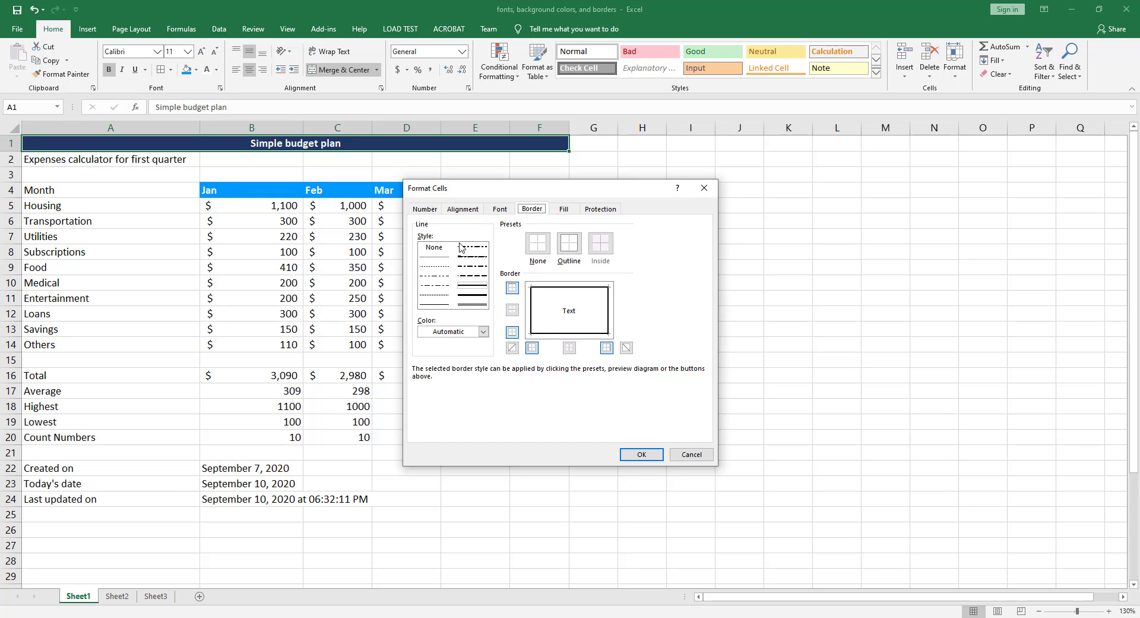
left_click(473, 299)
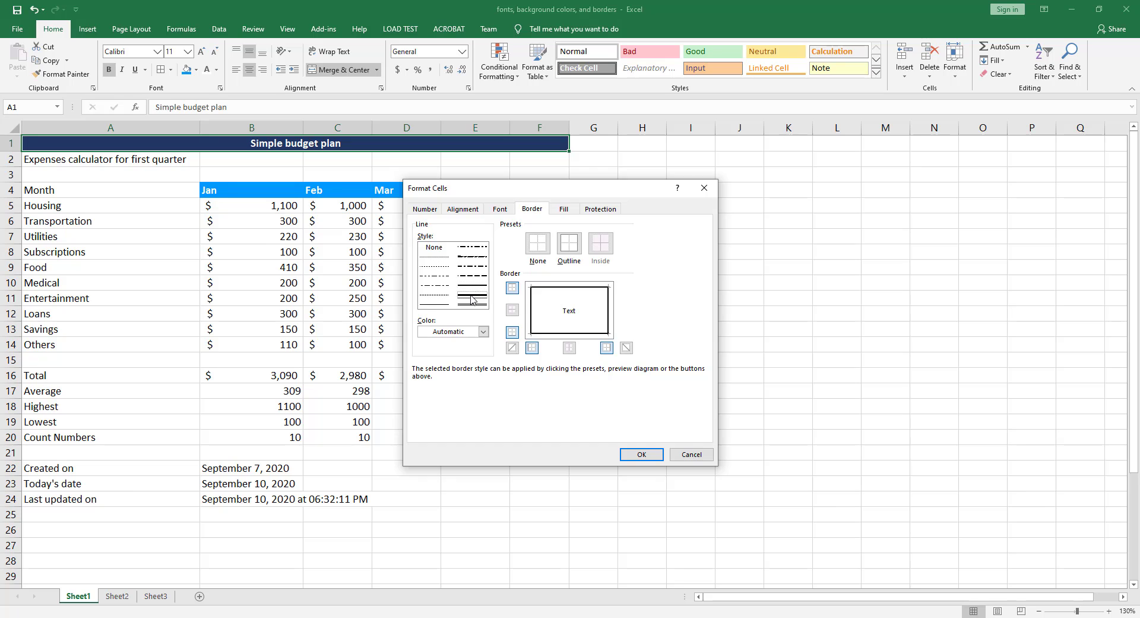
left_click(483, 331)
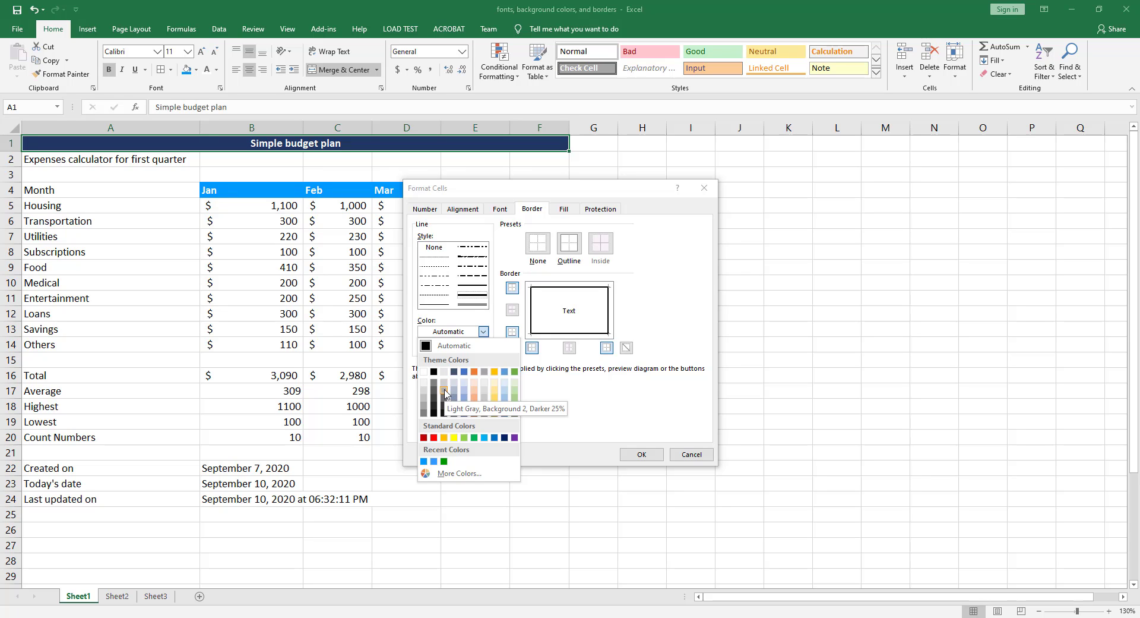
left_click(446, 395)
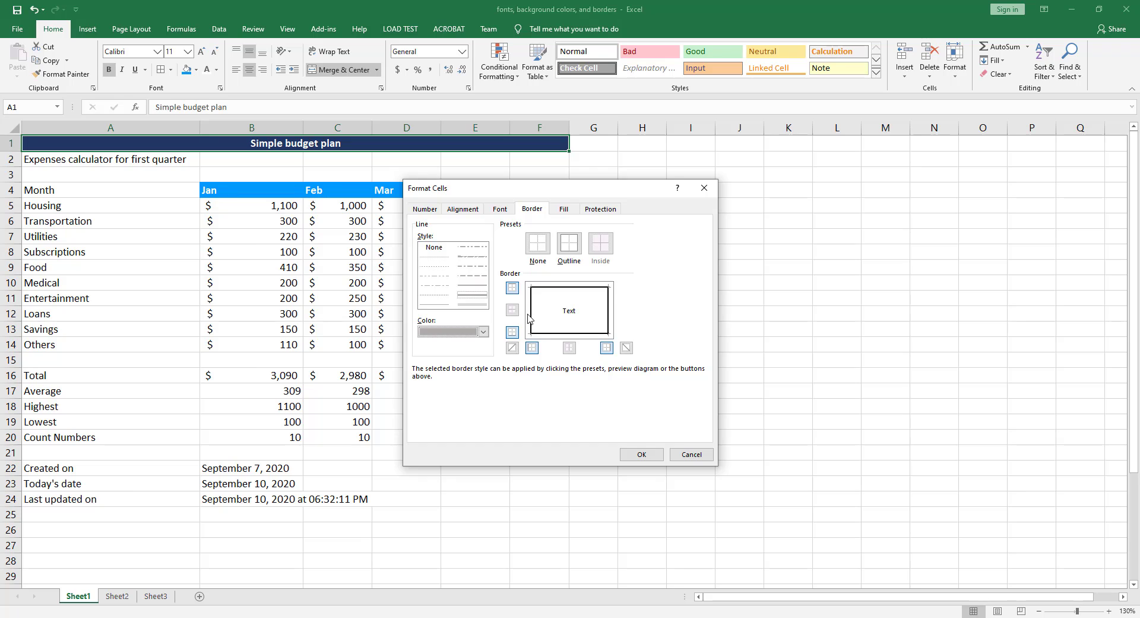
left_click(569, 250)
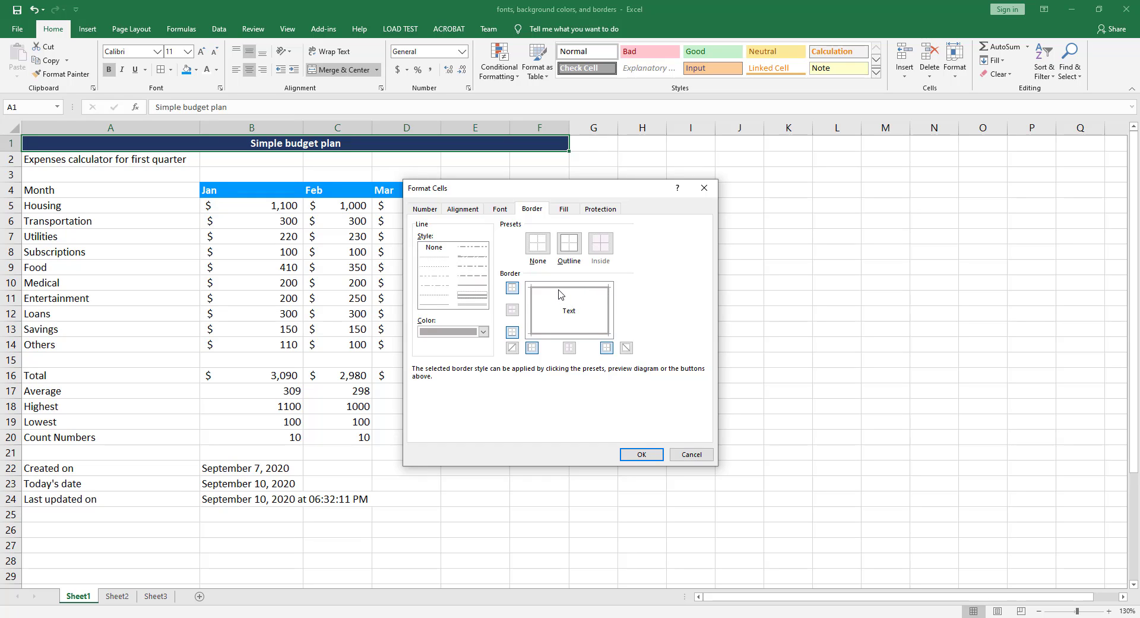
Remove the four edges of the title cell's border one by one, and reapply each edge in the gray line style.
left_click(560, 290)
left_click(607, 314)
left_click(566, 335)
left_click(533, 321)
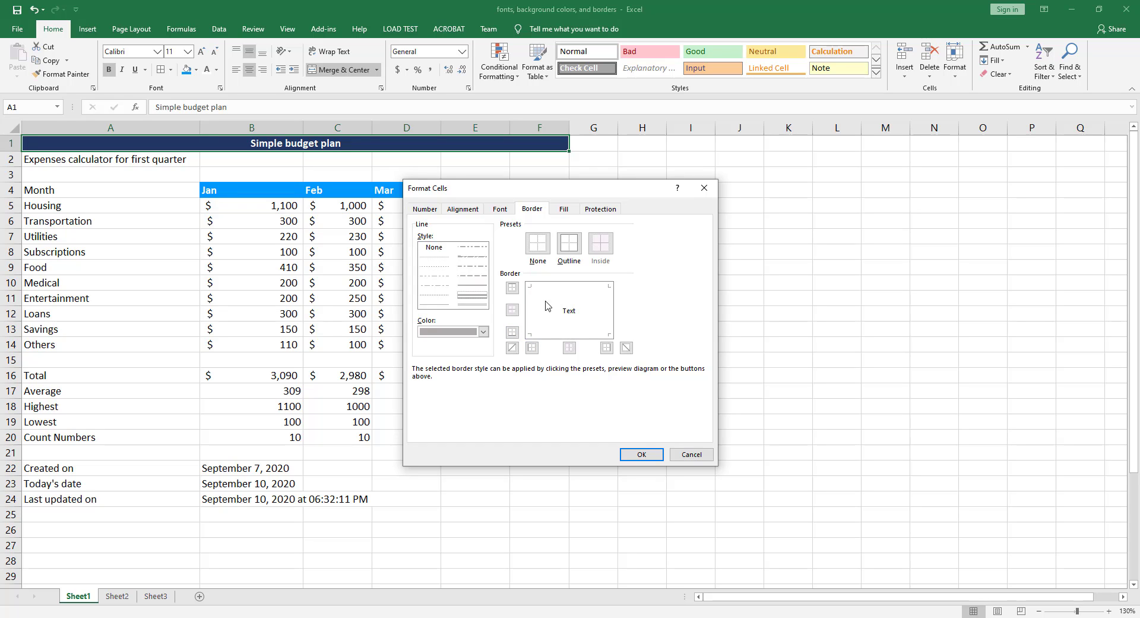
left_click(567, 291)
left_click(607, 317)
left_click(556, 334)
left_click(536, 316)
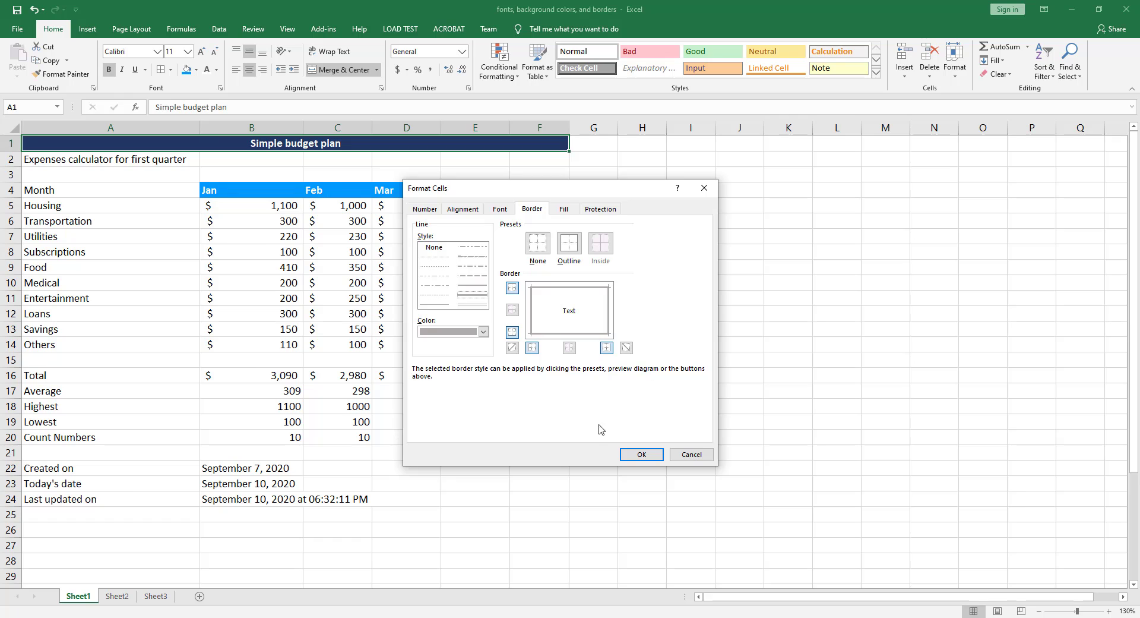
Apply the gray outline border settings to the merged title cell and deselect it.
left_click(632, 459)
left_click(609, 205)
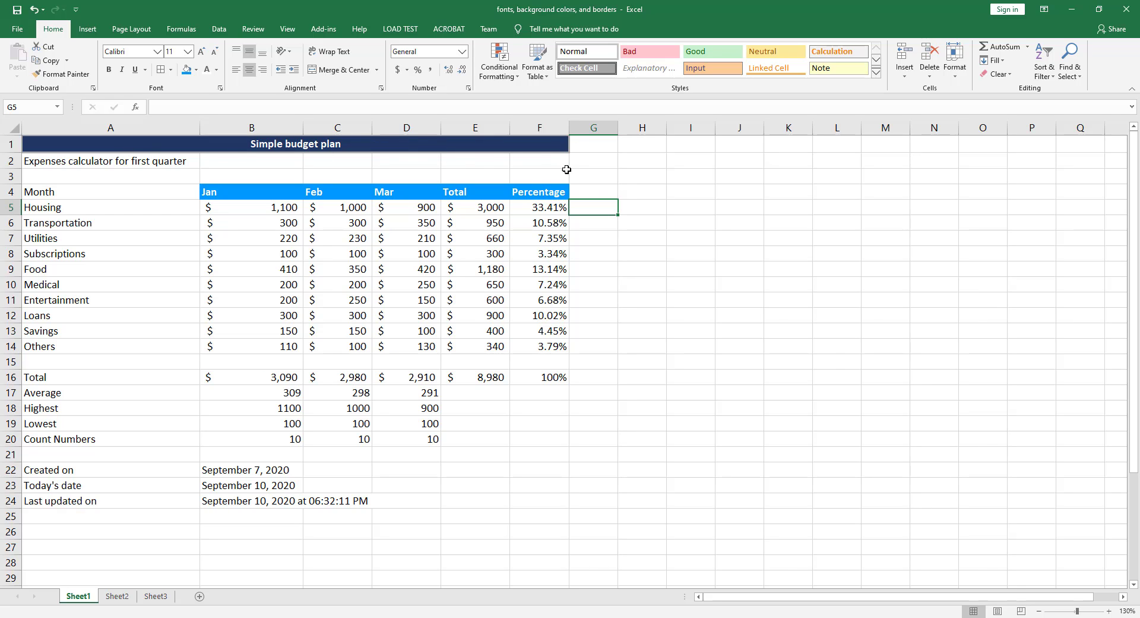
left_click(585, 189)
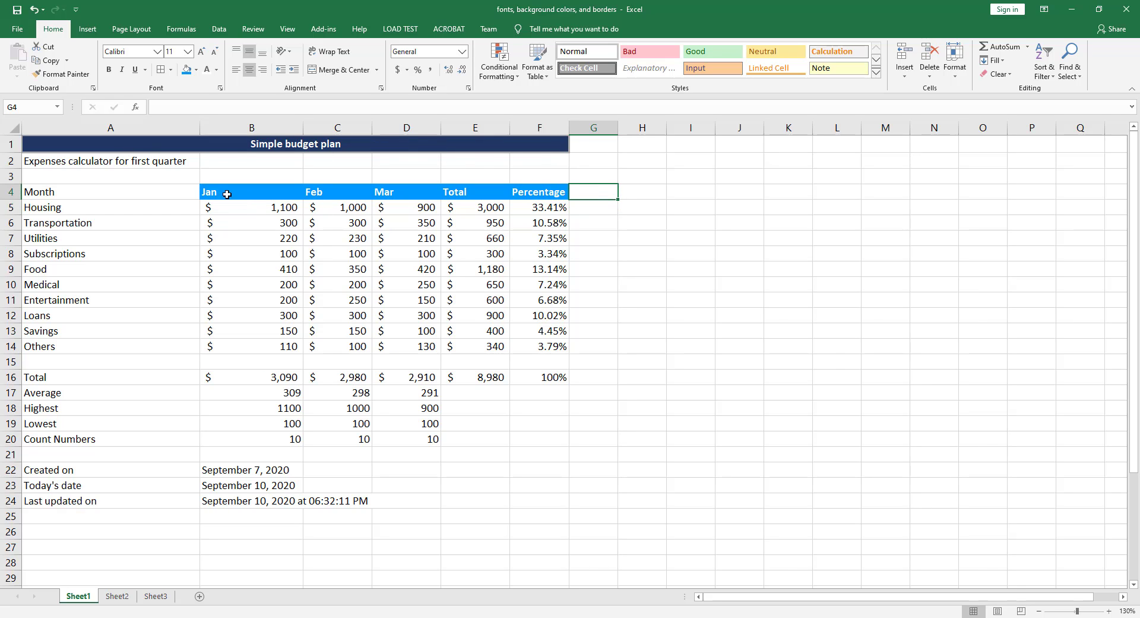
Apply All Borders to the header cells B4:F4 and deselect the range.
left_click_drag(216, 192, 520, 194)
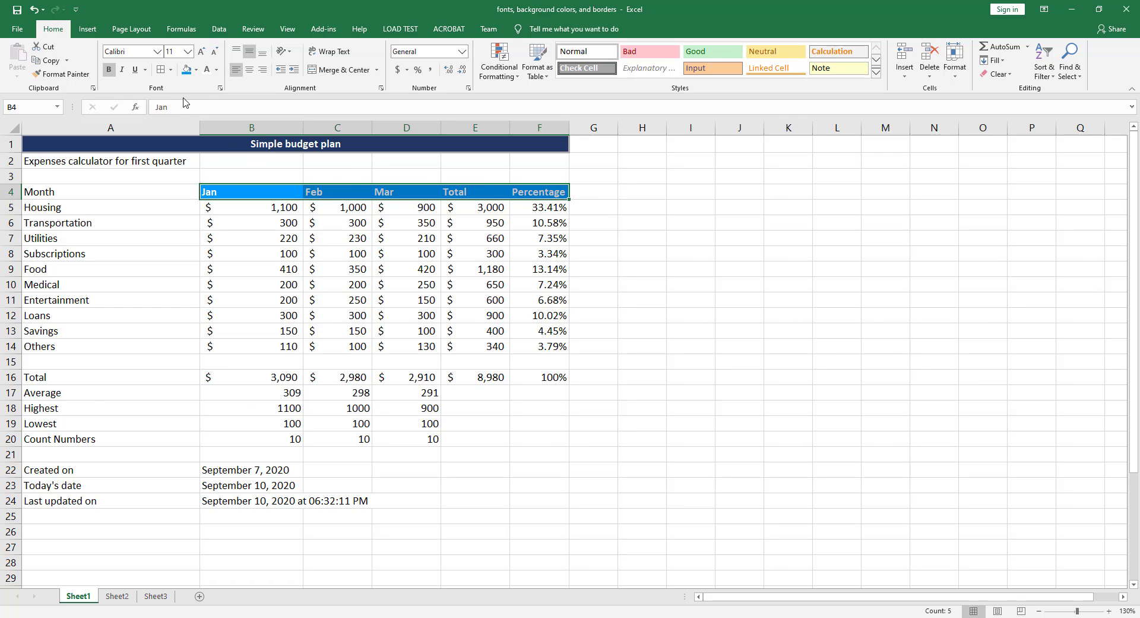
left_click(171, 70)
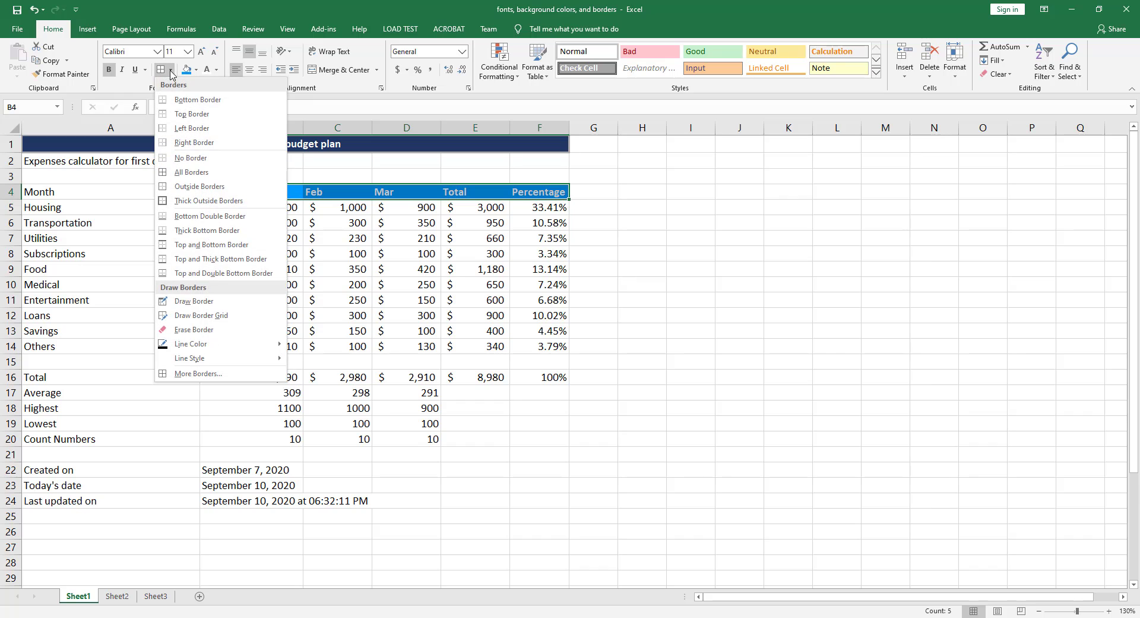
left_click(219, 173)
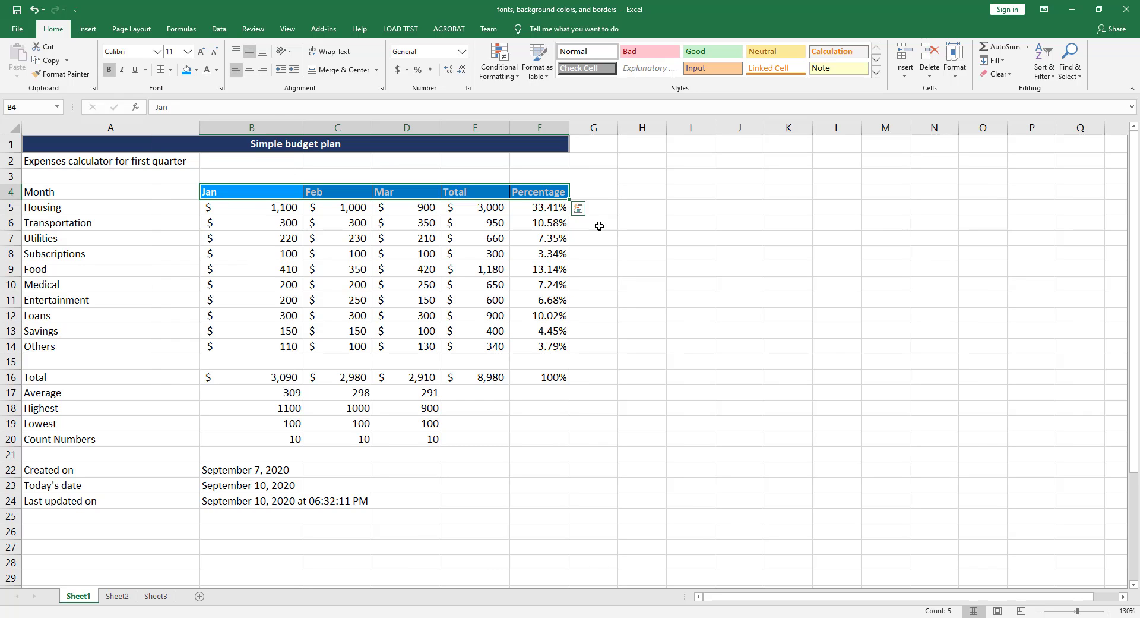
left_click(597, 237)
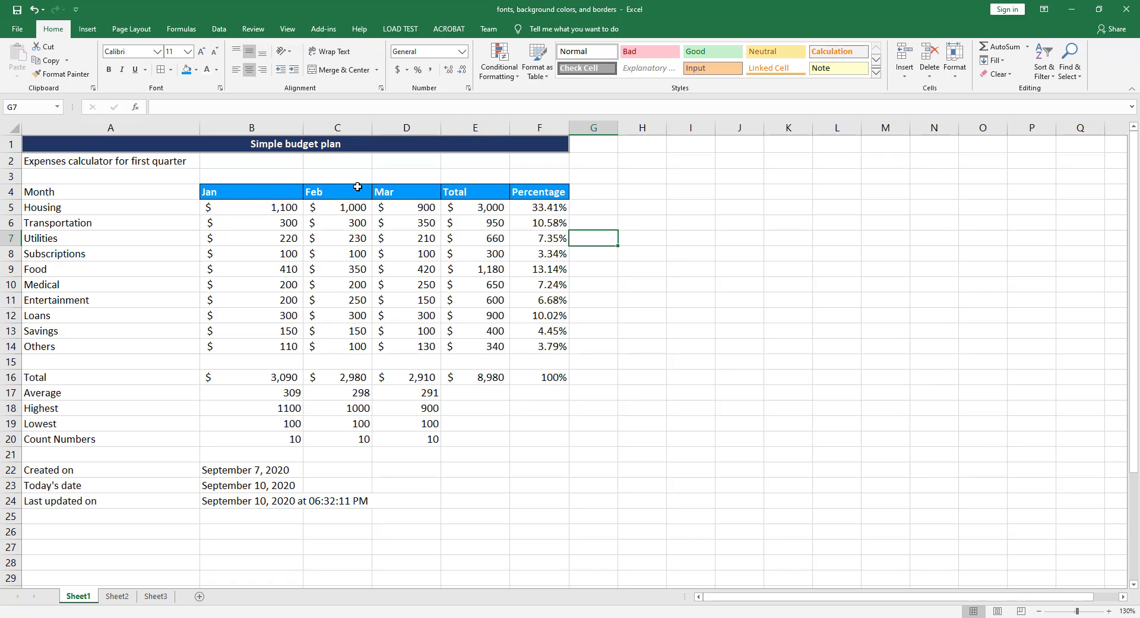